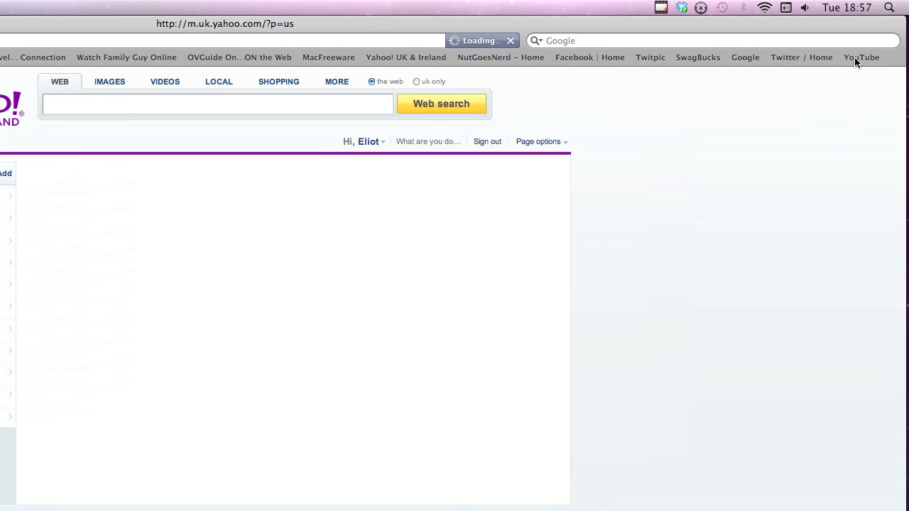
Load the signed-in YouTube home page from Safari's YouTube bookmark
left_click(854, 57)
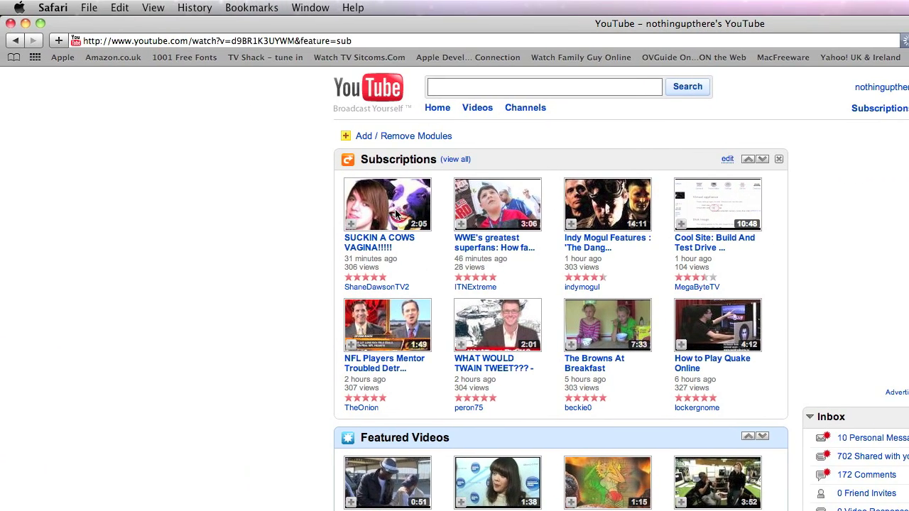
Open the newest subscription video, set its embed size to 640x385, and select its URL
left_click(396, 215)
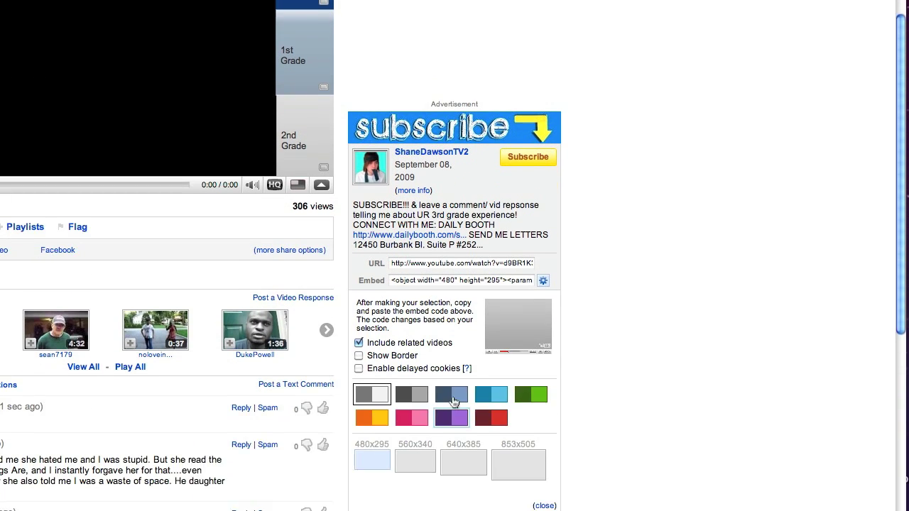
left_click(463, 462)
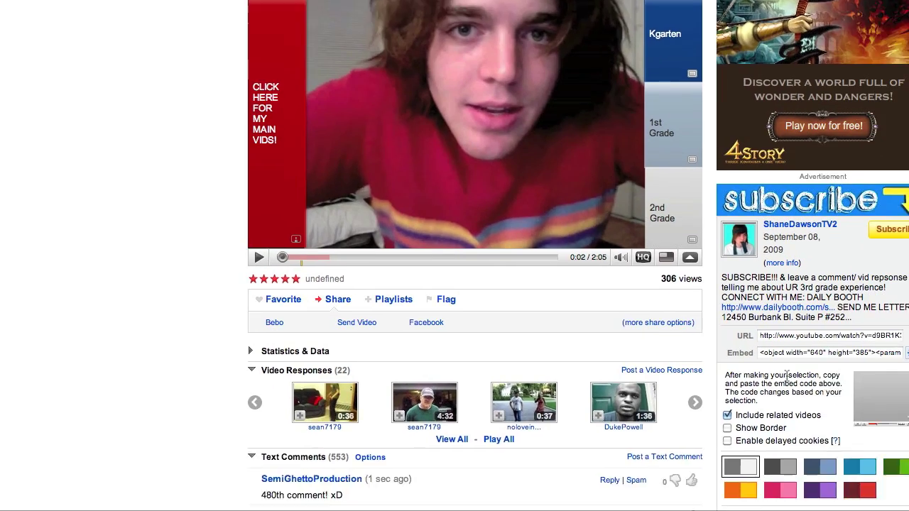
left_click(830, 335)
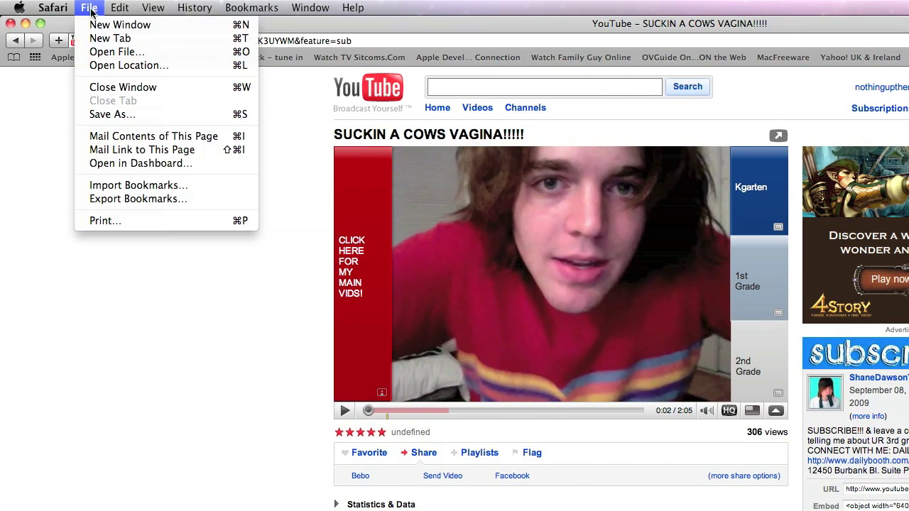
In a new tab, open NutGoesNerd's Extras > Extra Videos > Unbox And Install Of Snow Leopard page
key("super+t")
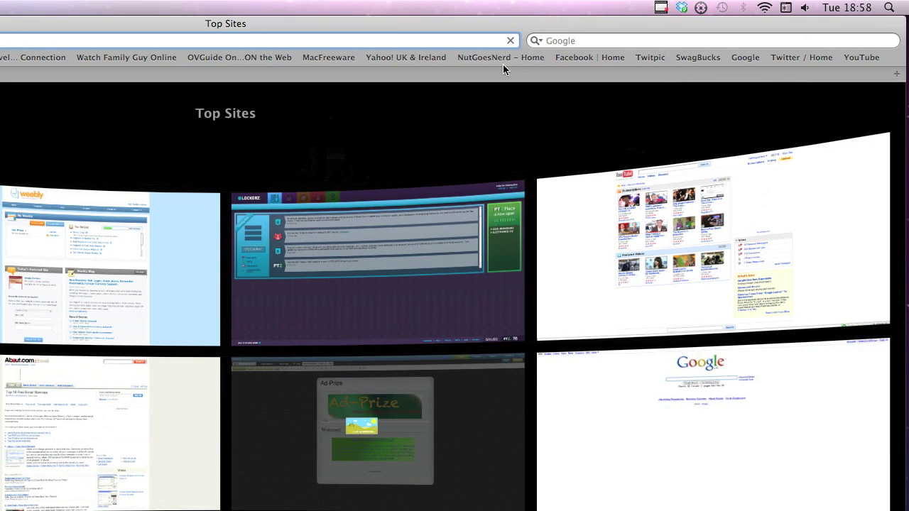
left_click(468, 59)
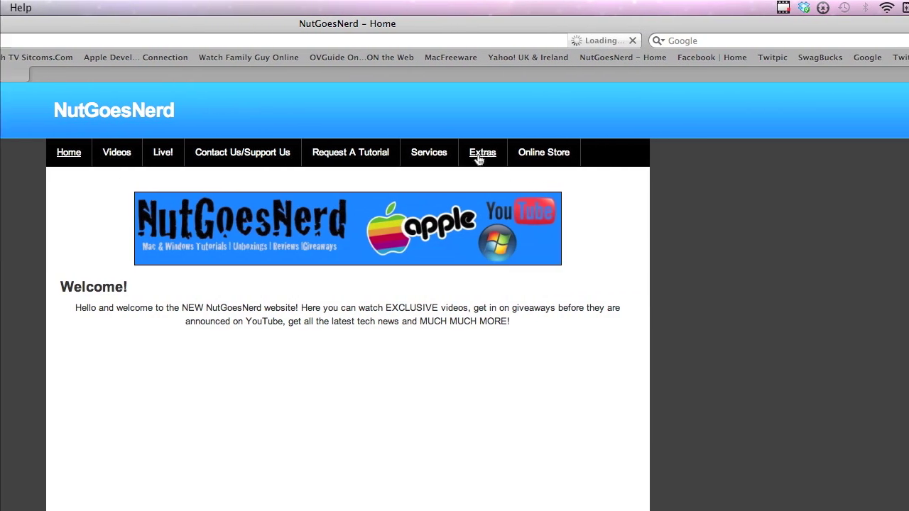
left_click(479, 160)
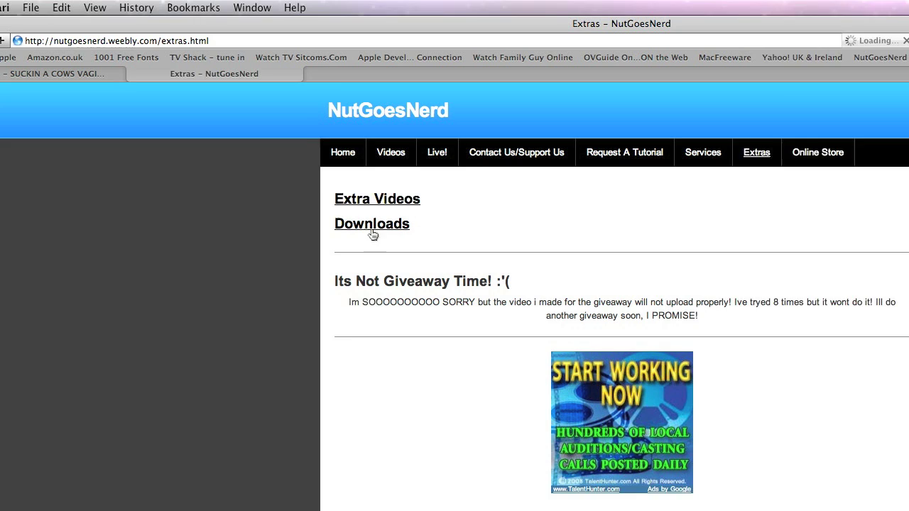
left_click(384, 200)
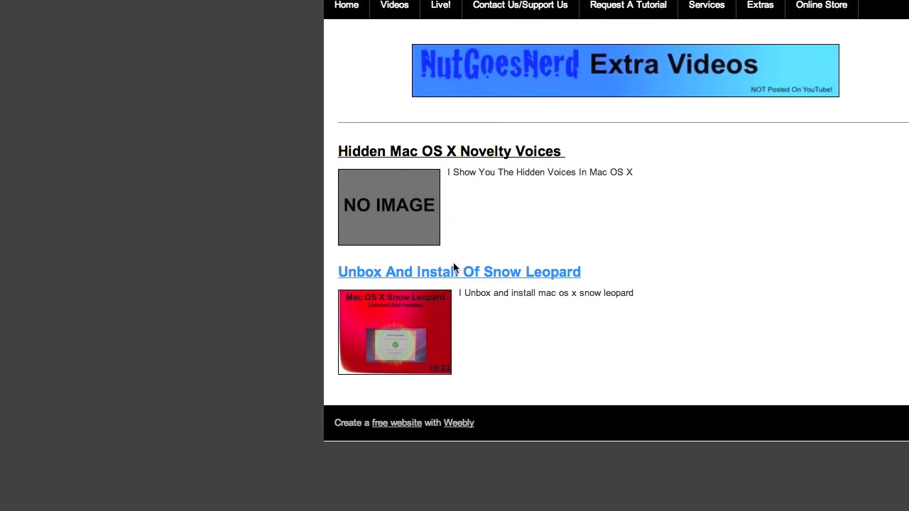
left_click(469, 350)
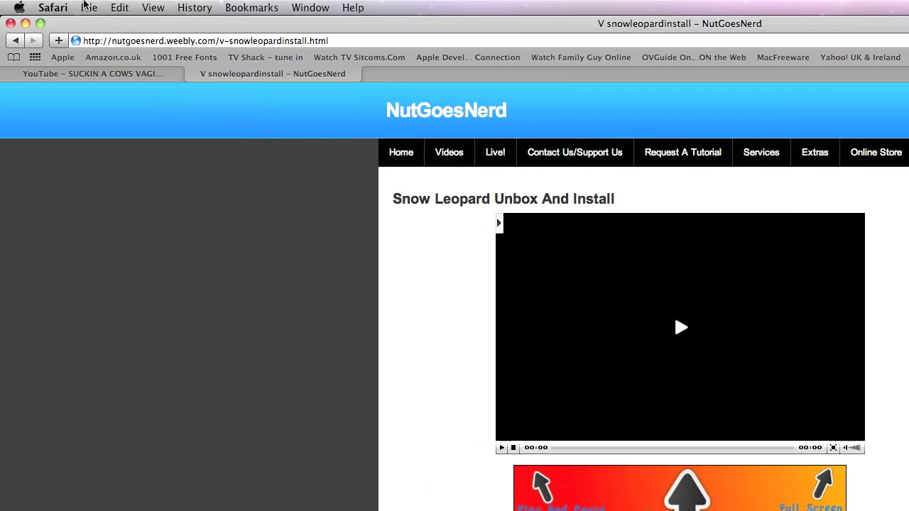
left_click(87, 7)
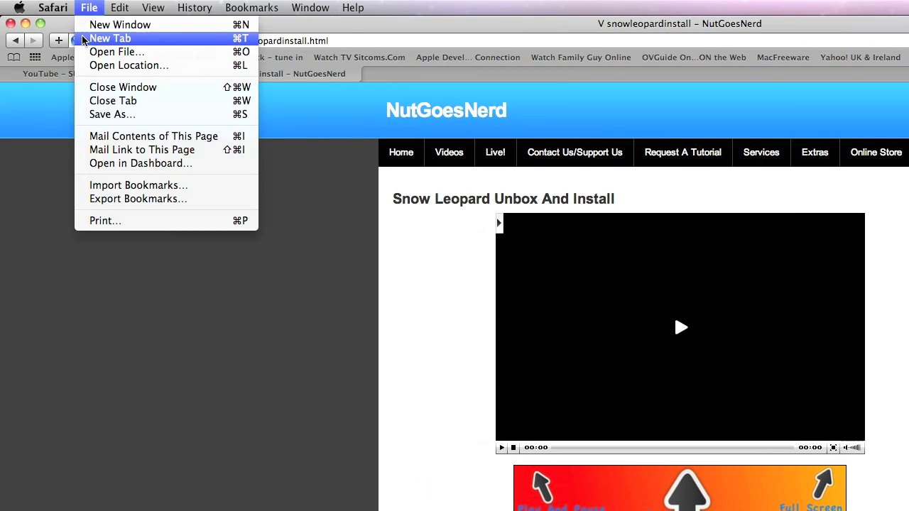
left_click(103, 38)
Load the 'Setup Wizard | LongTail Video' bookmark and scroll through its example setup options
left_click(269, 6)
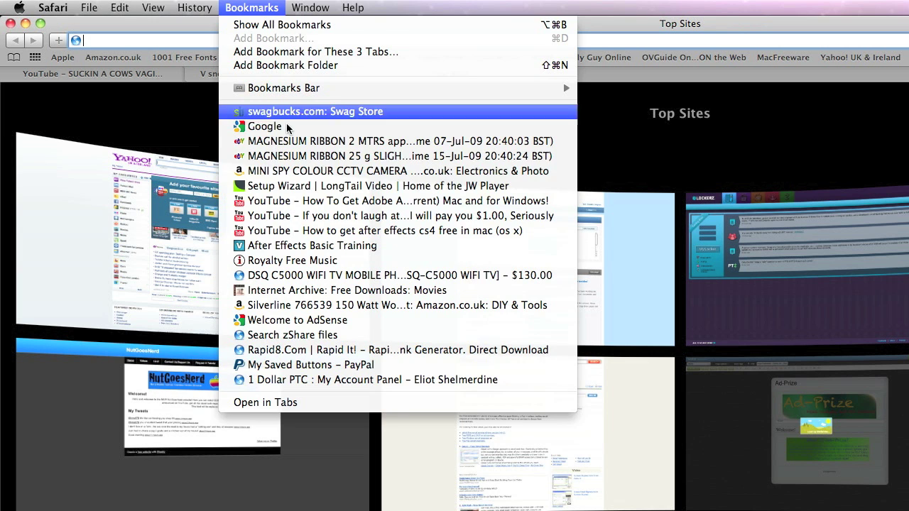
left_click(310, 187)
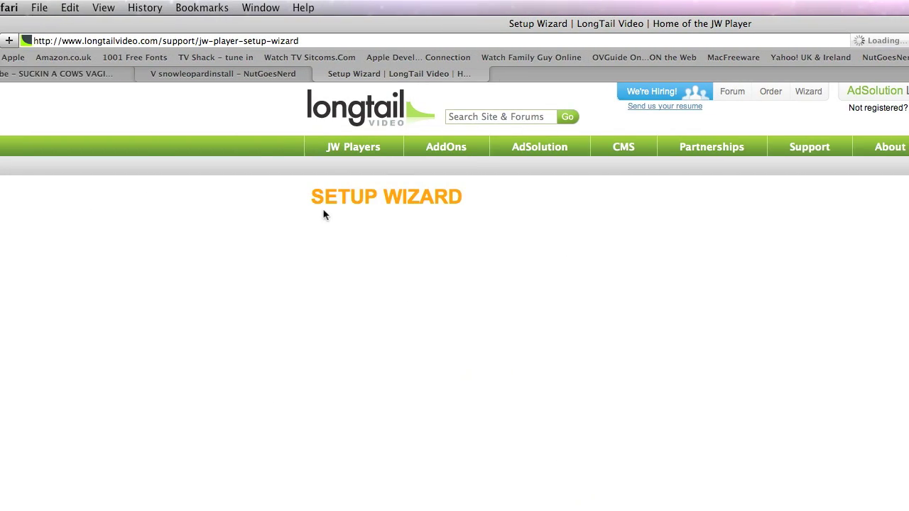
scroll(299, 256, "down", 3)
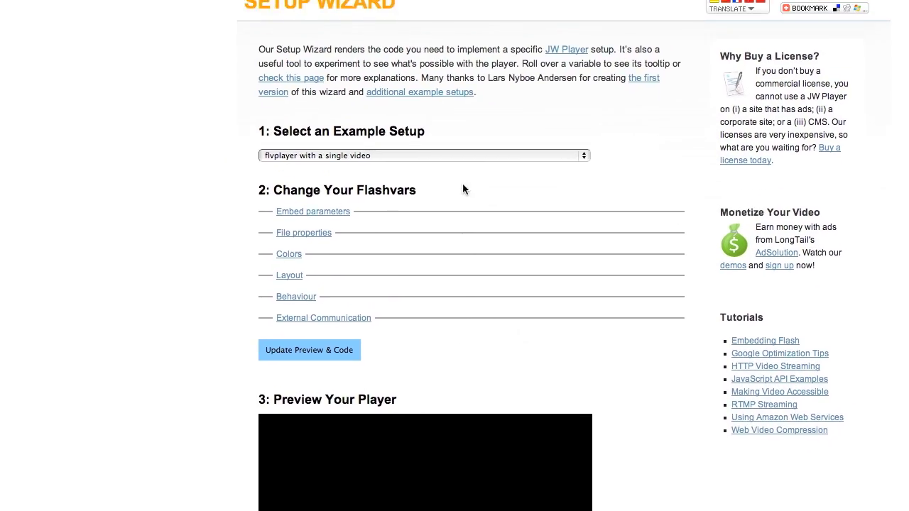
Choose 'flvplayer with a youtube video' from the Select an Example Setup list
left_click(483, 109)
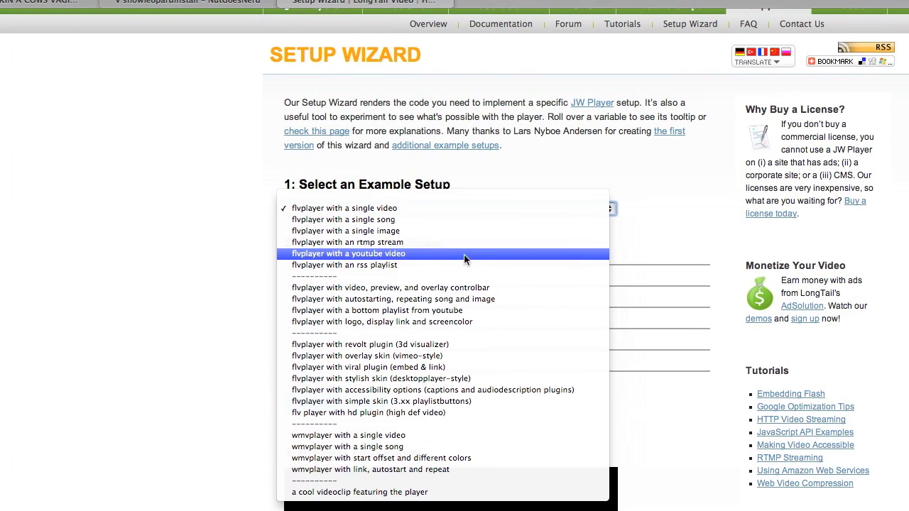
left_click(550, 254)
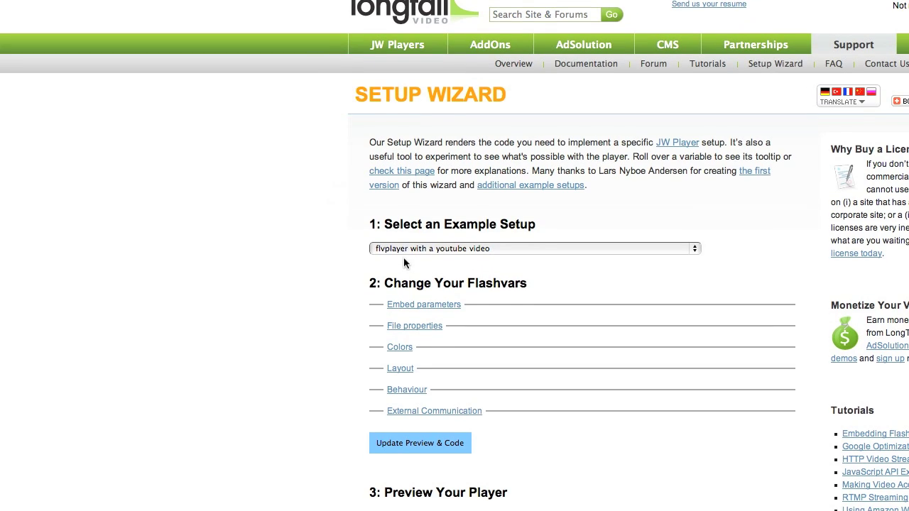
scroll(404, 282, "down", 2)
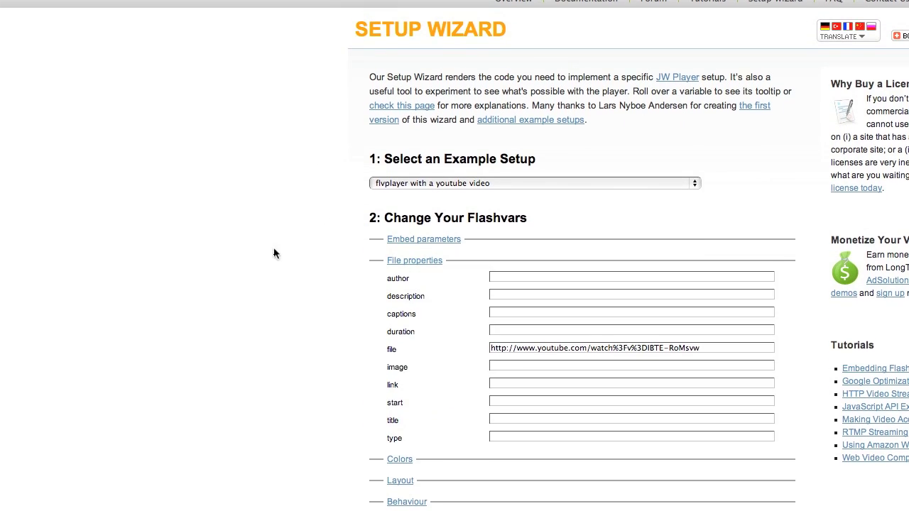
scroll(570, 259, "down", 3)
Copy the YouTube video's URL into the wizard's file field and update the preview and code
left_click(71, 75)
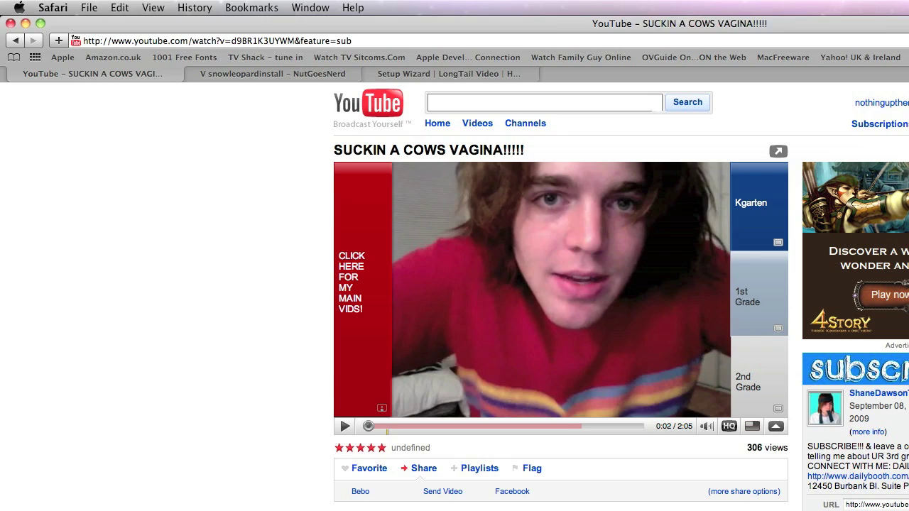
right_click(872, 507)
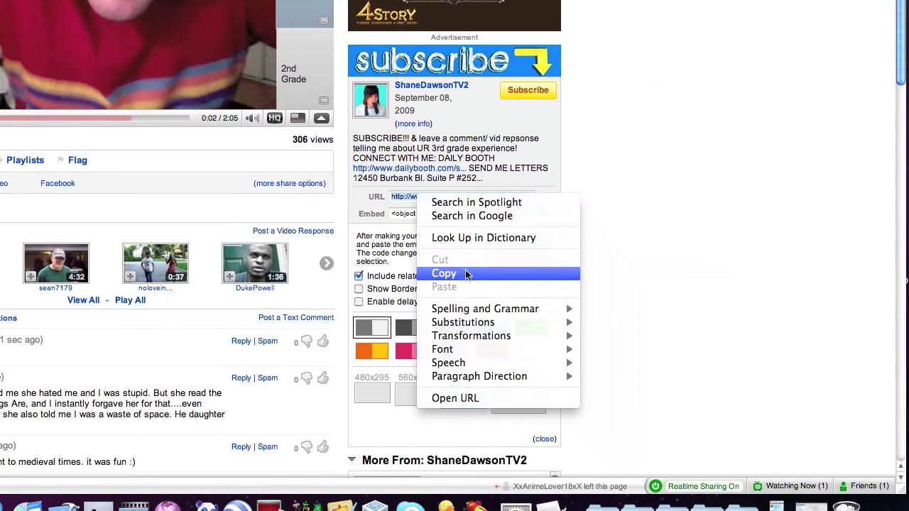
left_click(512, 341)
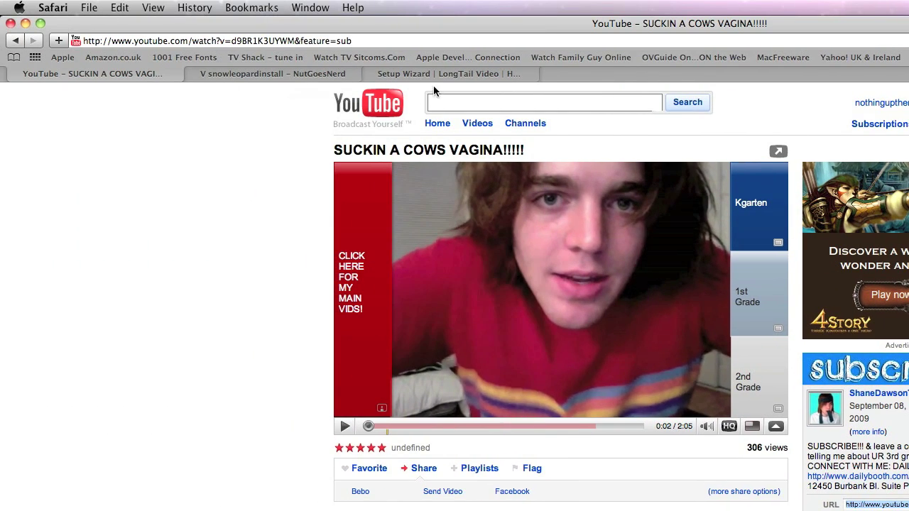
left_click(389, 74)
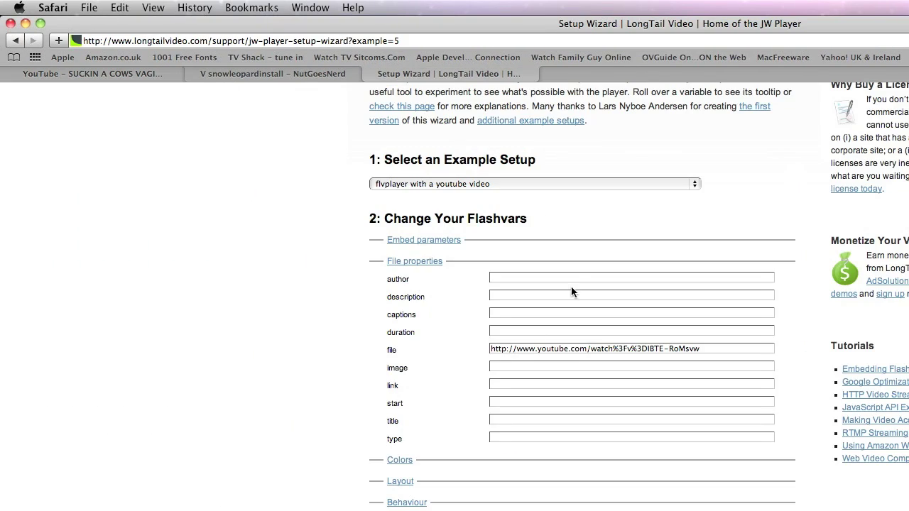
triple_click(551, 349)
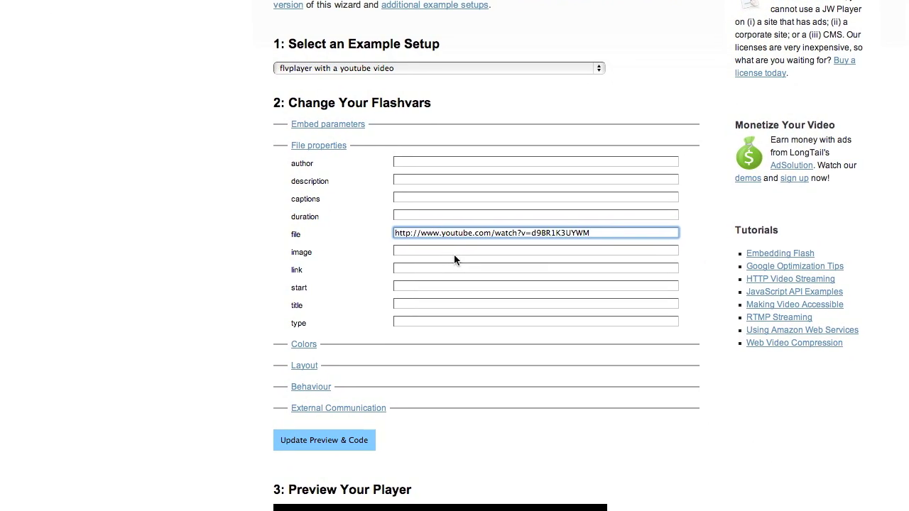
left_click(299, 441)
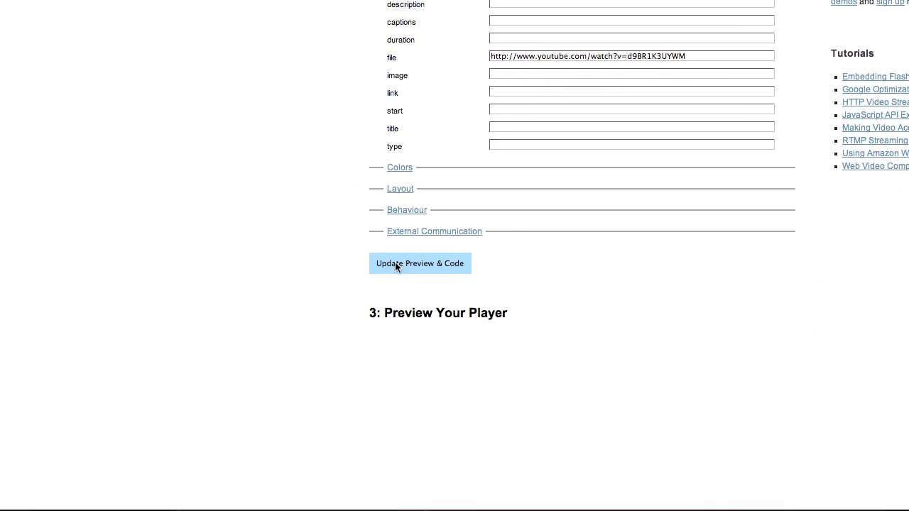
Play the YouTube video in the preview player for a few seconds, then pause it
scroll(87, 245, "down", 3)
scroll(349, 211, "up", 2)
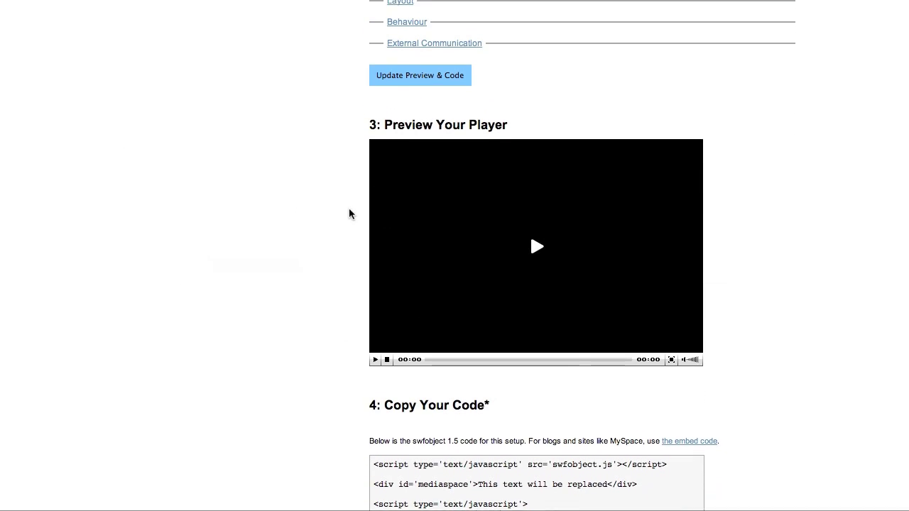
scroll(705, 333, "down", 4)
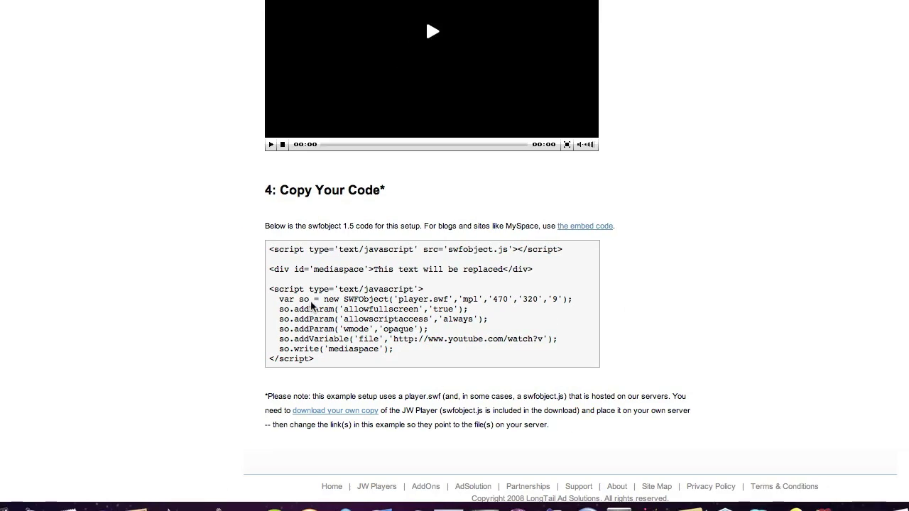
scroll(490, 235, "up", 3)
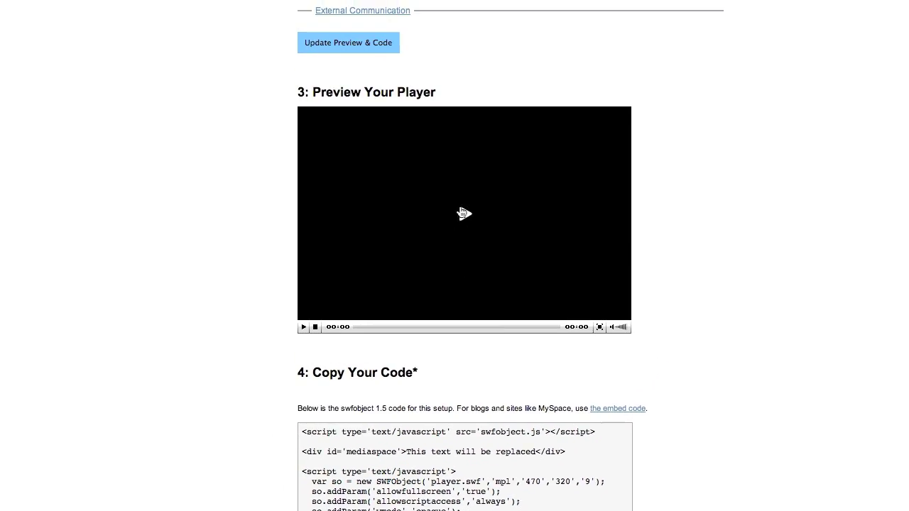
left_click(463, 213)
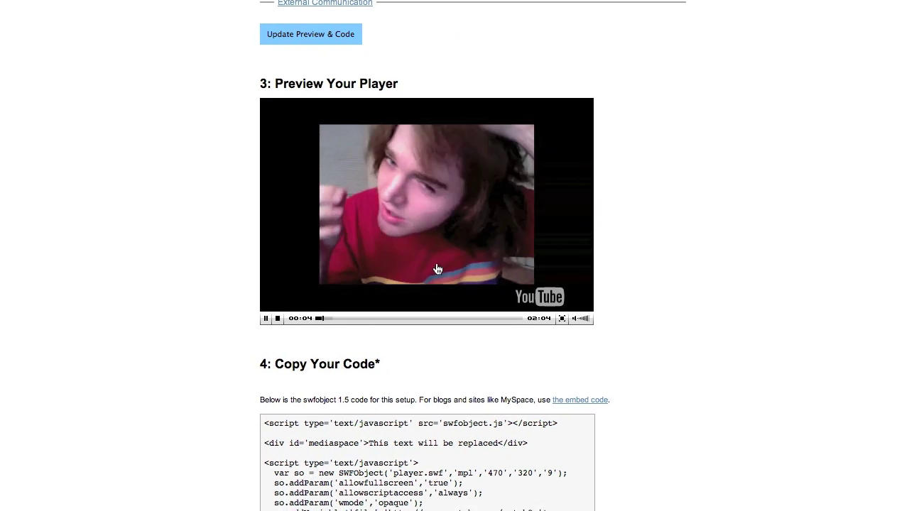
left_click(375, 282)
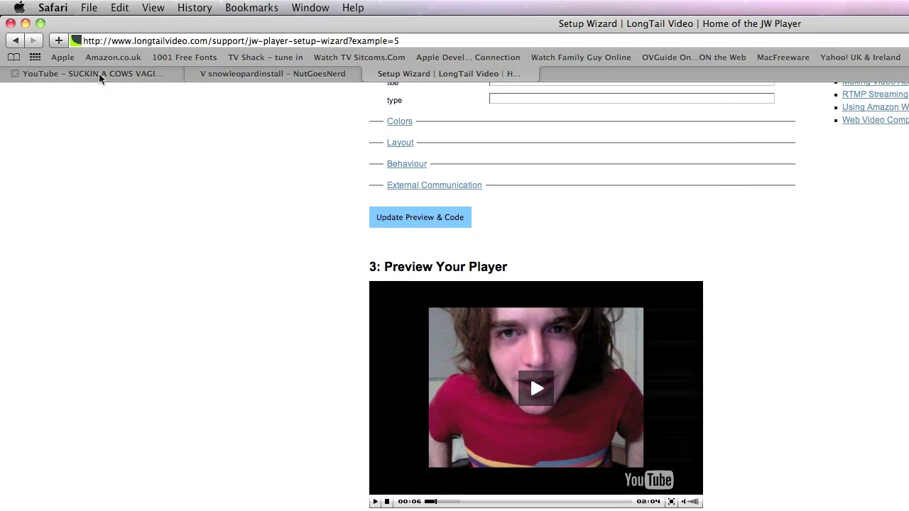
Search YouTube for 'ywilliamjohnson' and open the DON'T CALL ME FAT!! video
left_click(100, 74)
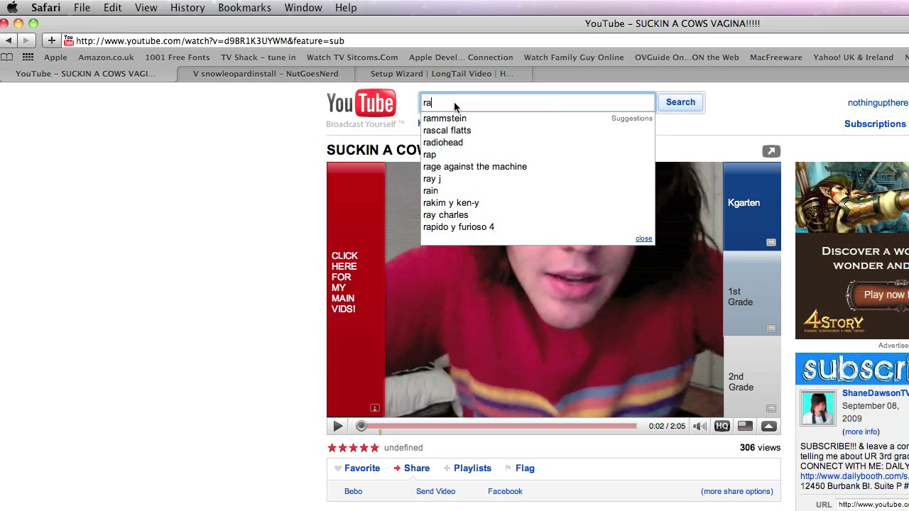
type("ywilliamjohnson")
key("Return")
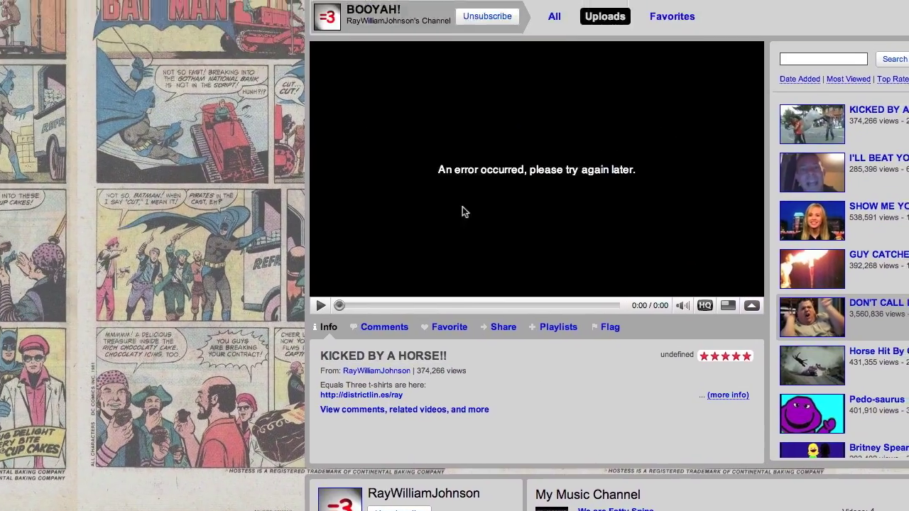
left_click(462, 212)
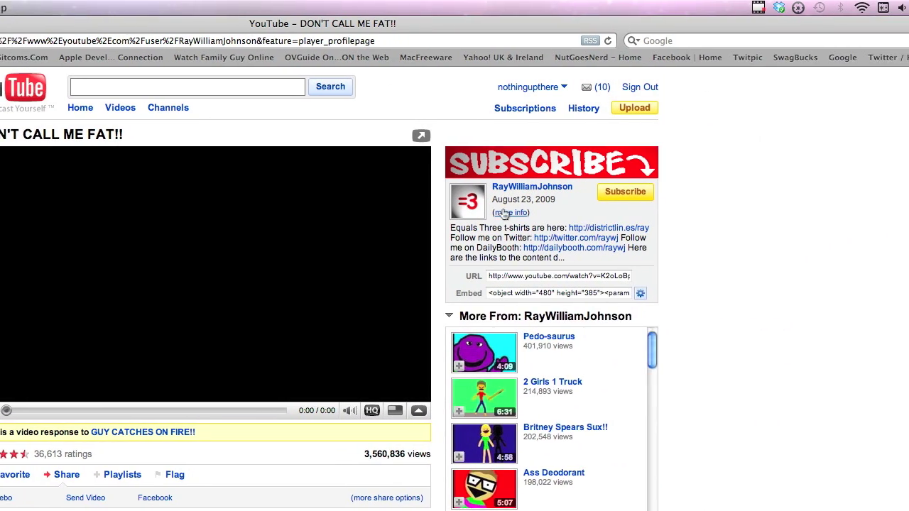
Expand the video description and copy the 'Norm Gets Mad at All the Haters' link
left_click(868, 60)
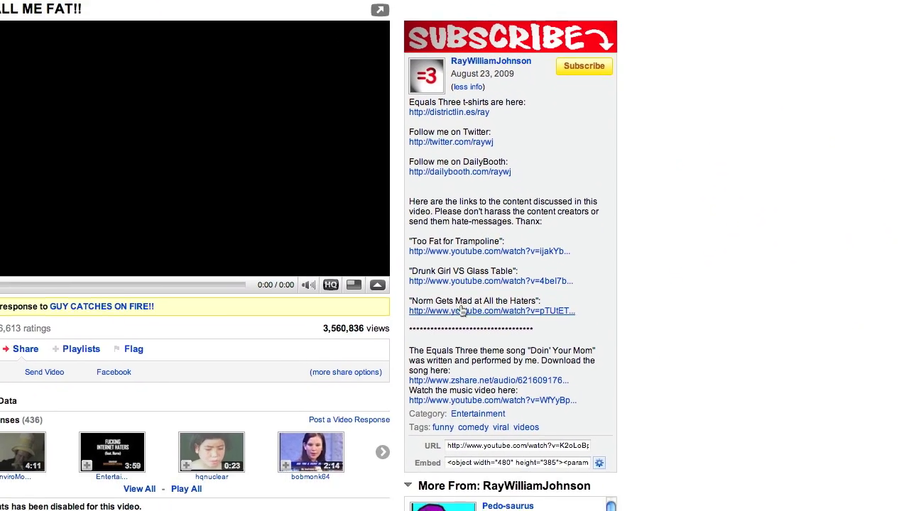
left_click(466, 368)
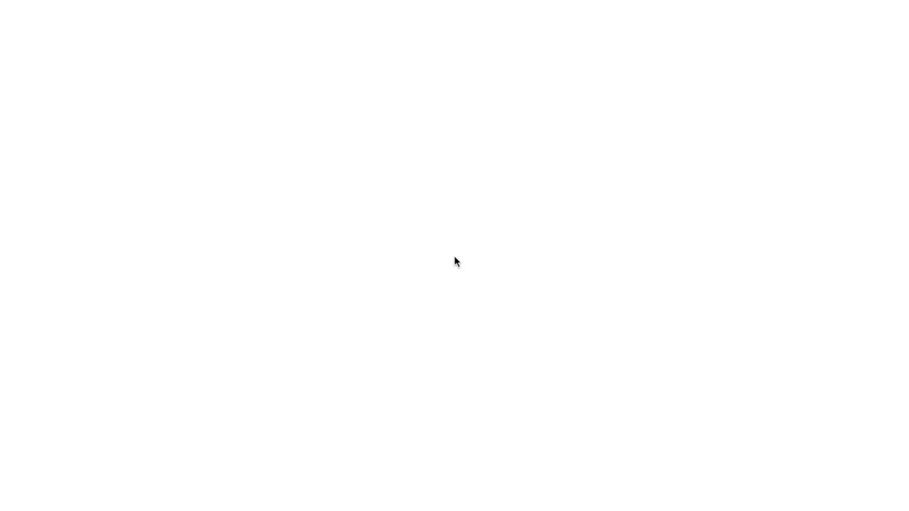
key("F9")
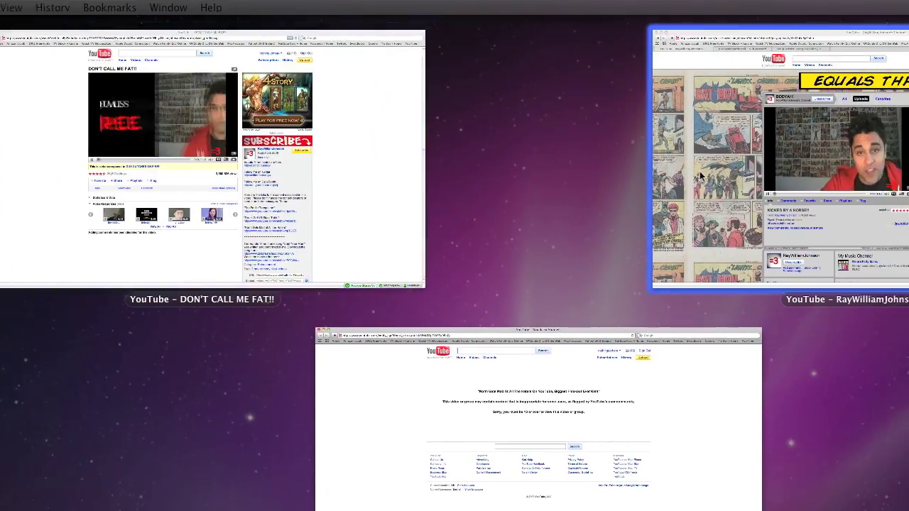
left_click(788, 164)
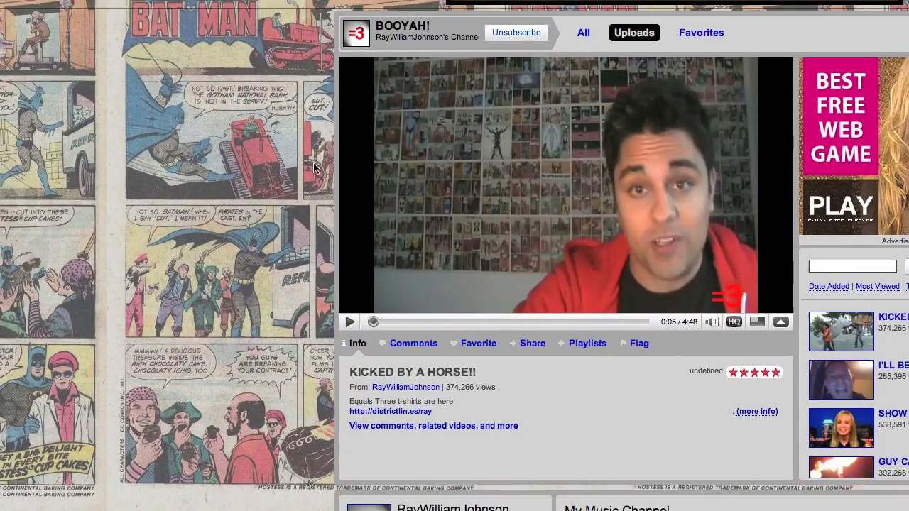
key("F9")
left_click(846, 107)
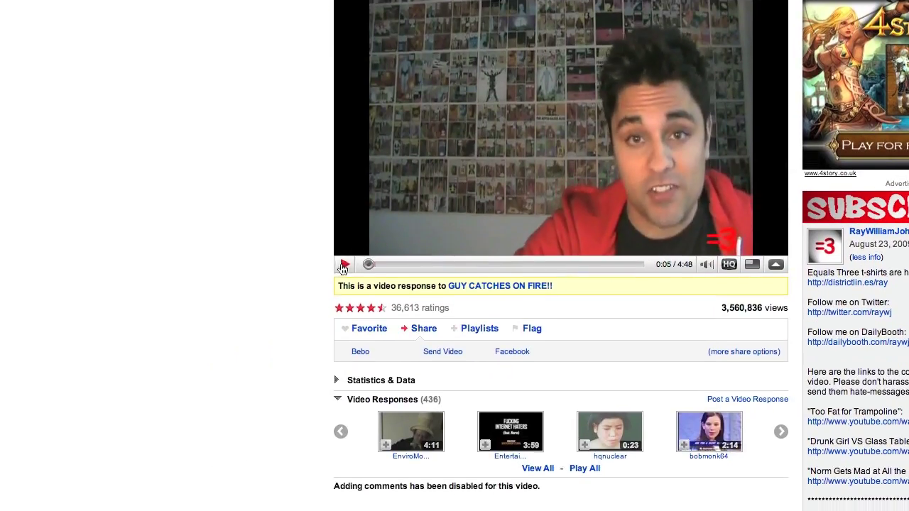
key("F9")
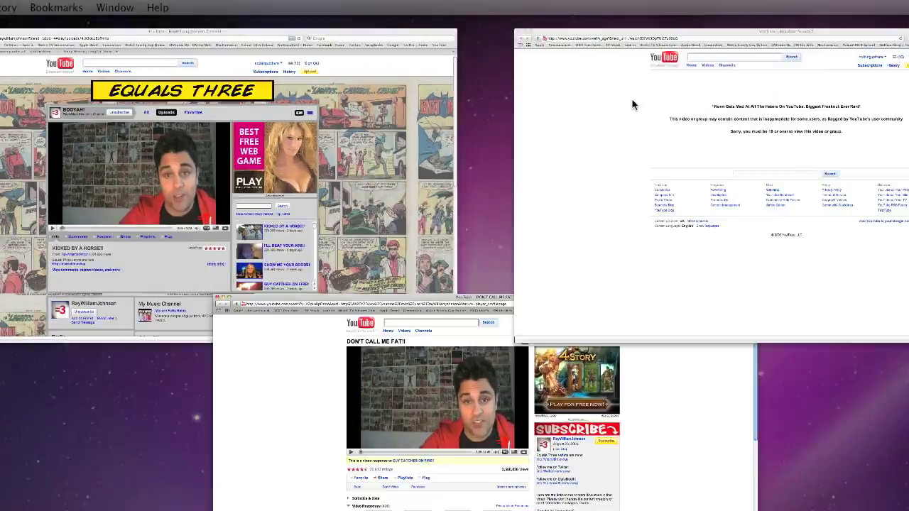
left_click(631, 105)
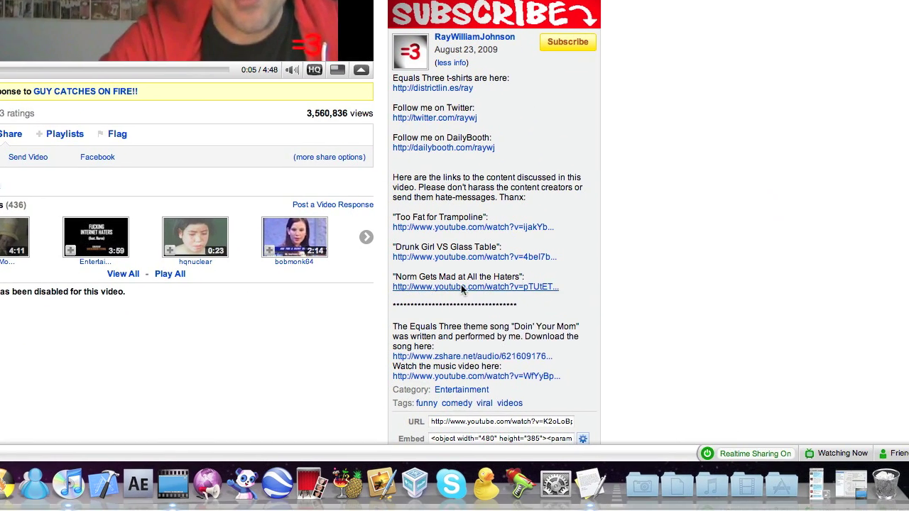
right_click(474, 340)
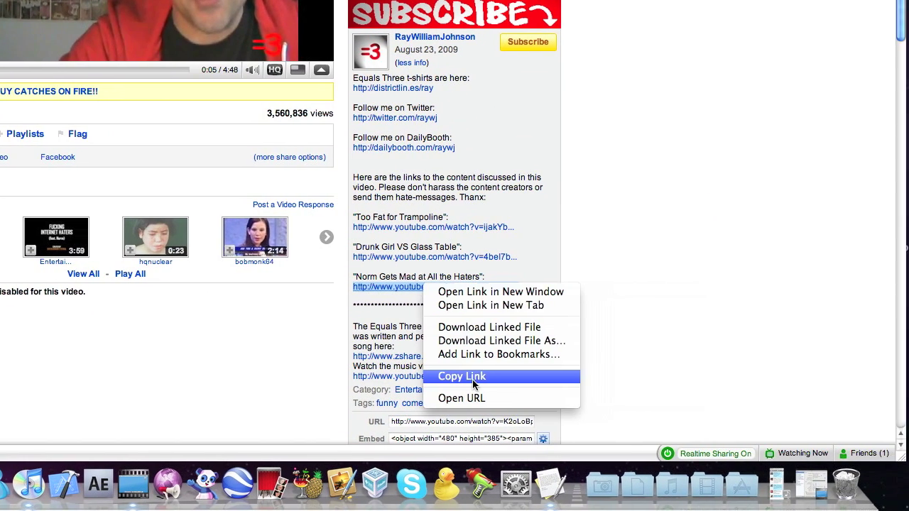
left_click(473, 377)
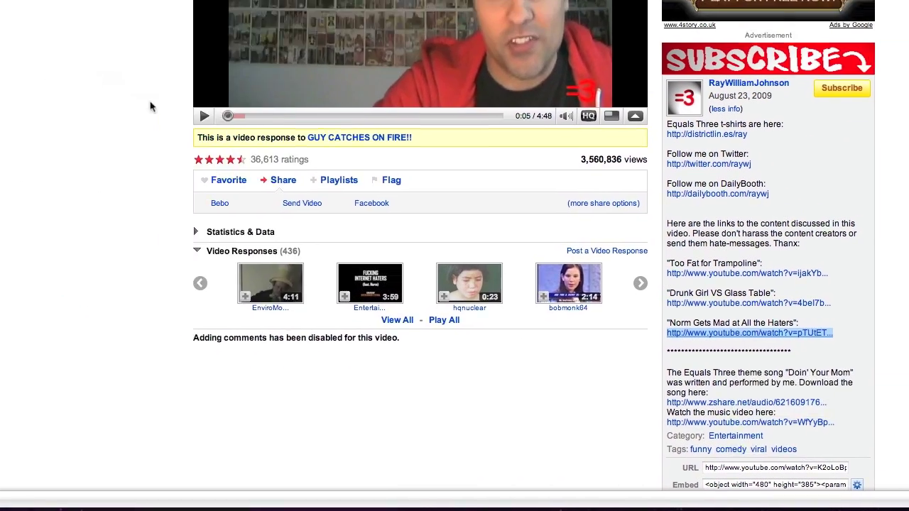
Replace the wizard's file field with the copied Norm Gets Mad link, update, and play the preview
left_click(10, 23)
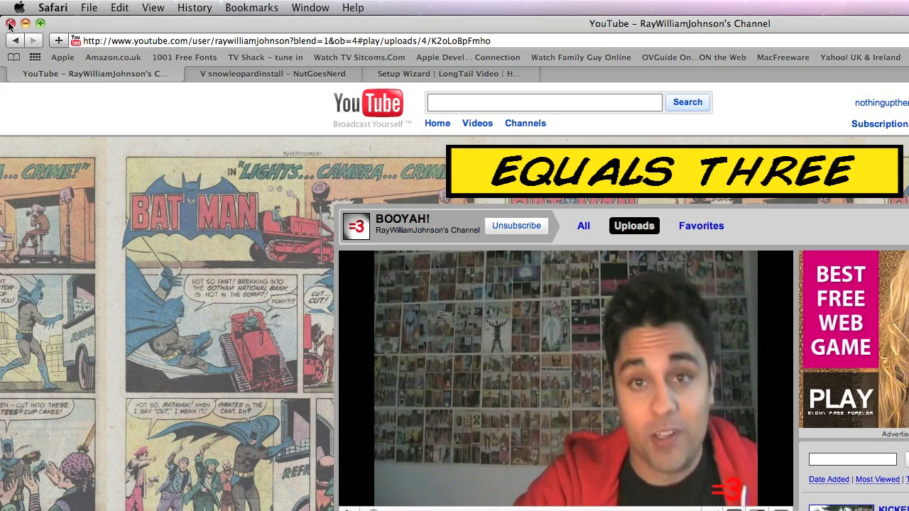
left_click(510, 73)
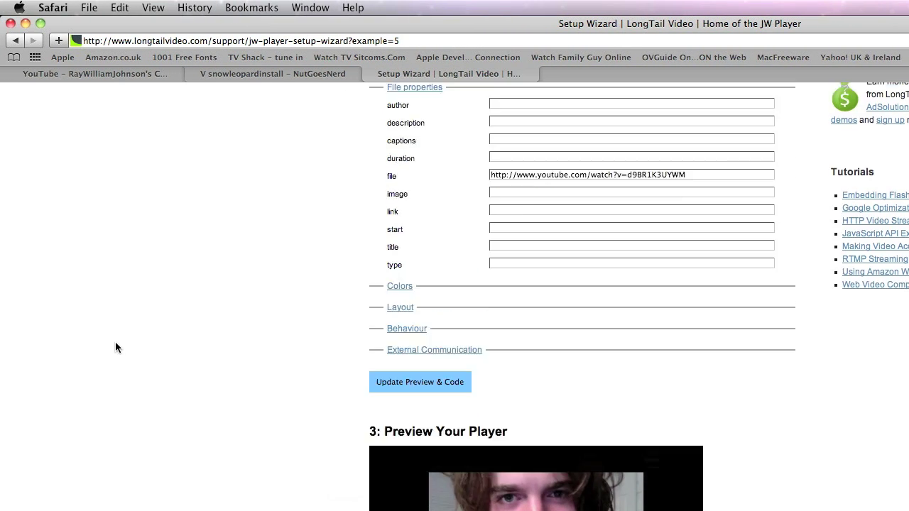
triple_click(521, 176)
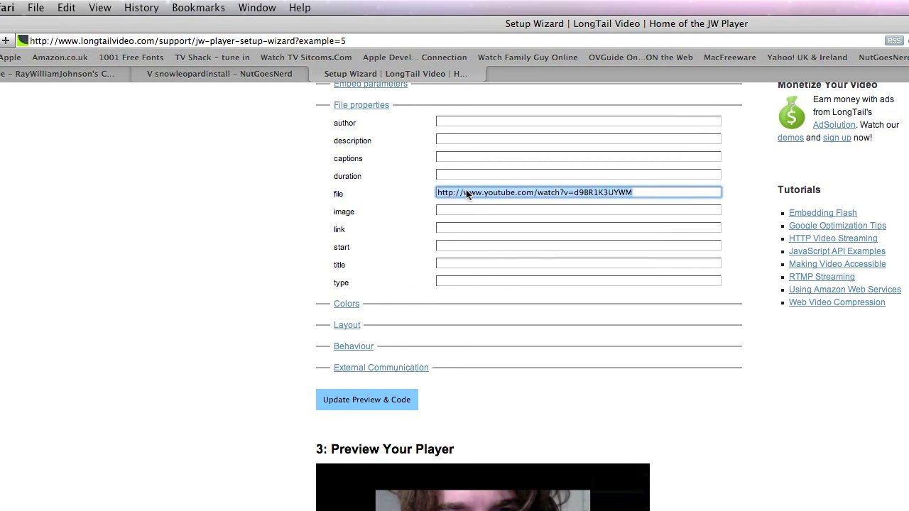
key("BackSpace")
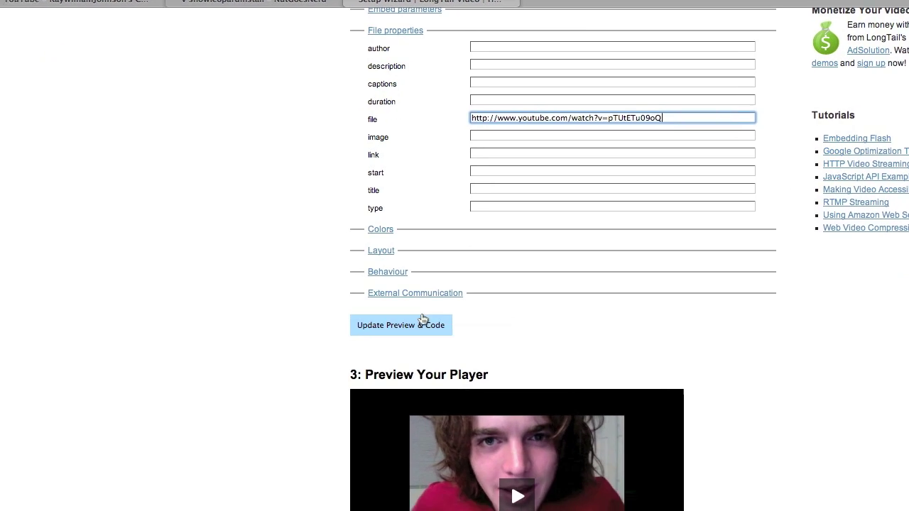
left_click(372, 399)
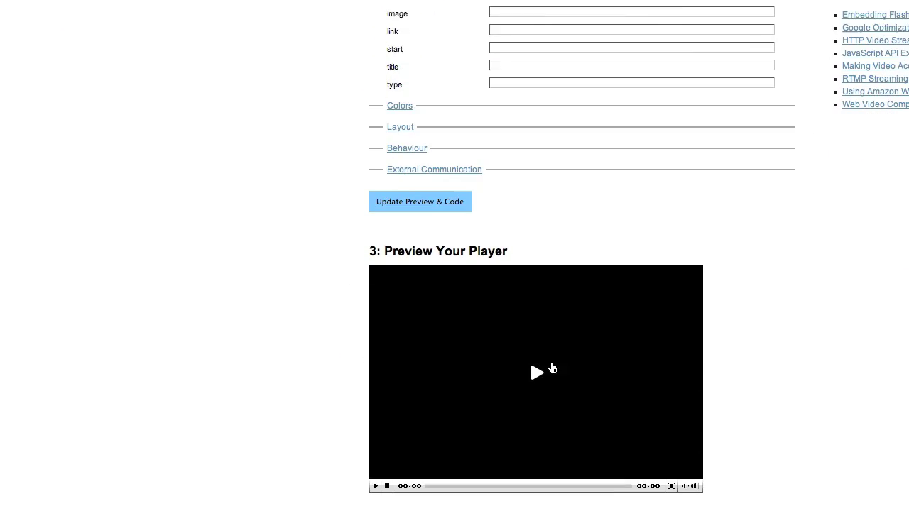
left_click(537, 438)
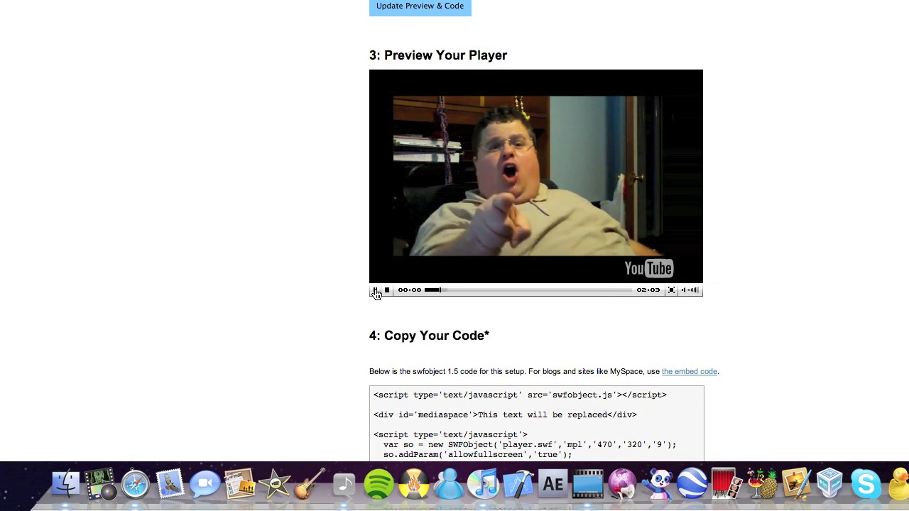
Close the Setup Wizard and NutGoesNerd tabs, confirming the discard prompt
scroll(237, 121, "up", 10)
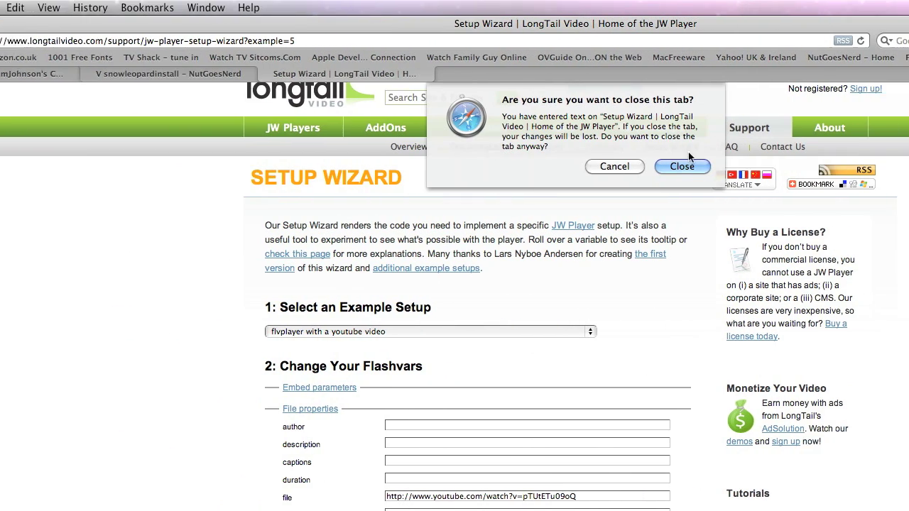
key("Return")
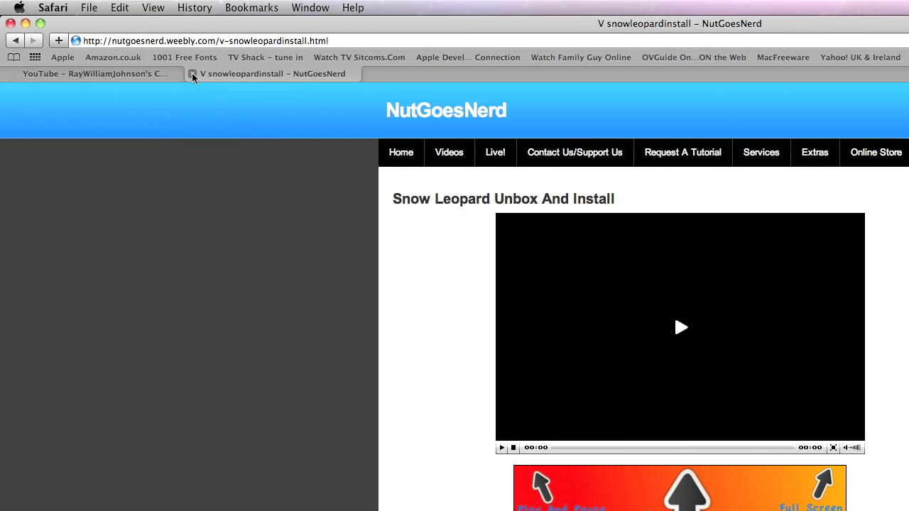
left_click(192, 72)
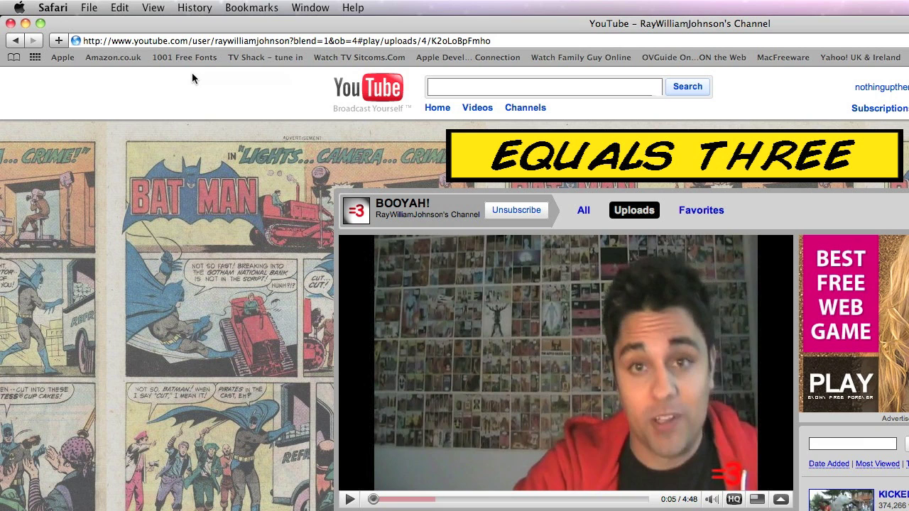